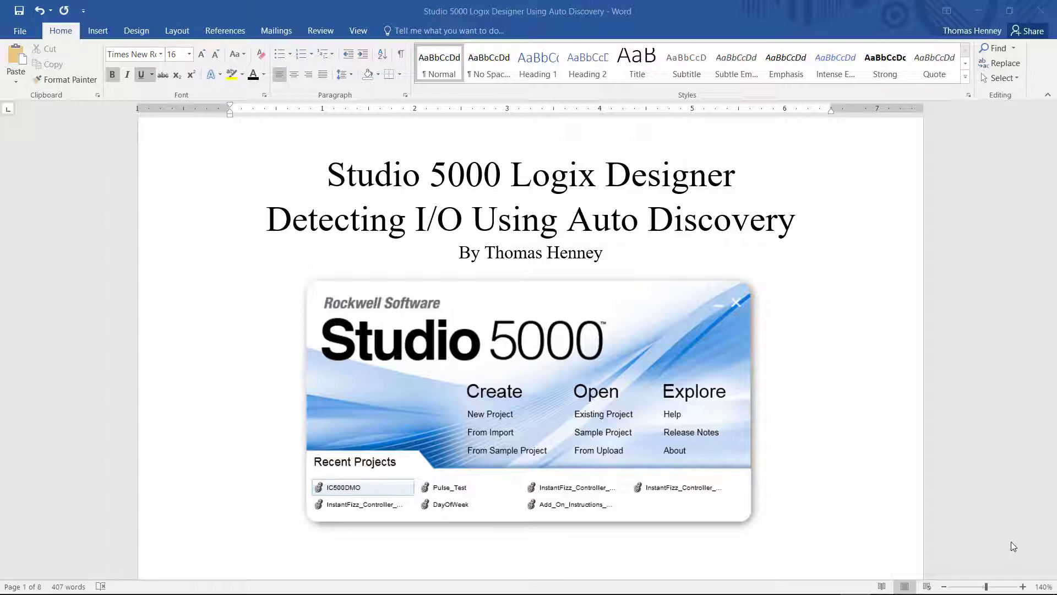
# Step: Scroll from the guide's title page down to the Materials list of controller, software and USB cable
pyautogui.scroll(-5, 1012, 545)
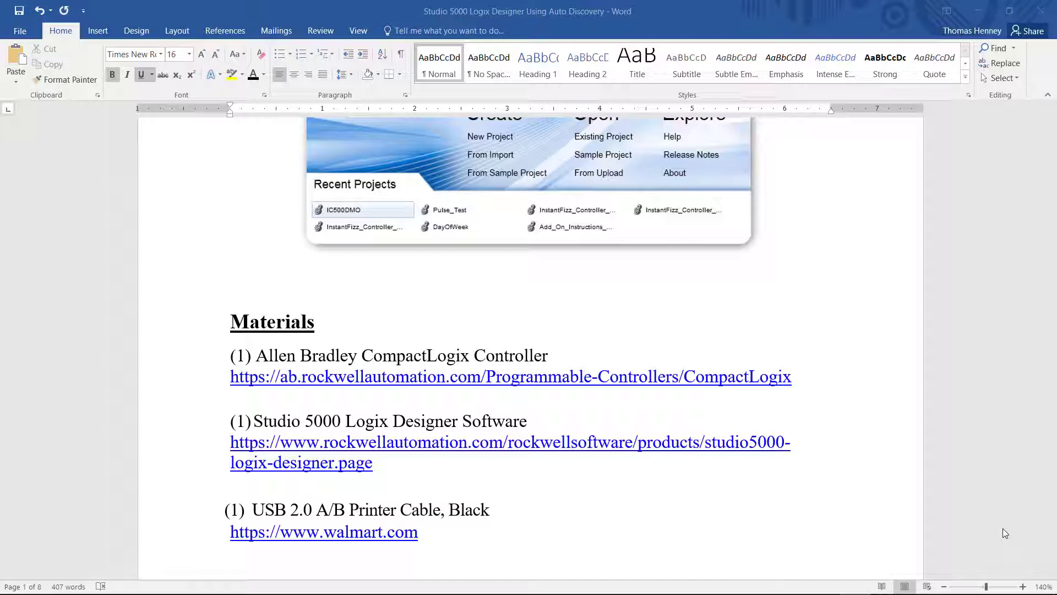
# Step: Scroll past Project Description and Step 1 to the Step 2, Go Online With Controller heading
pyautogui.click(705, 453)
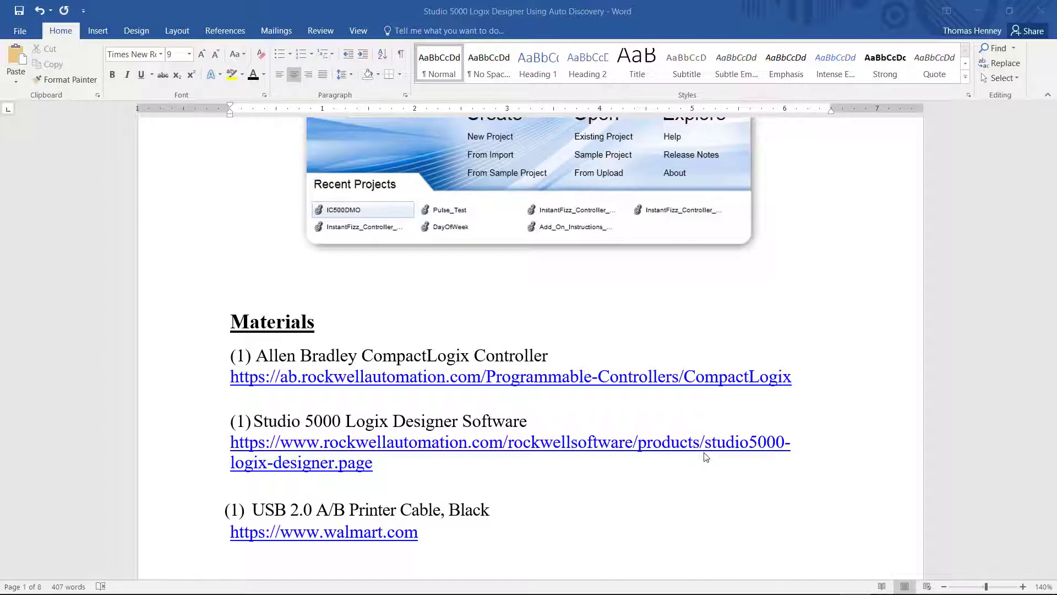
pyautogui.scroll(-5, 706, 457)
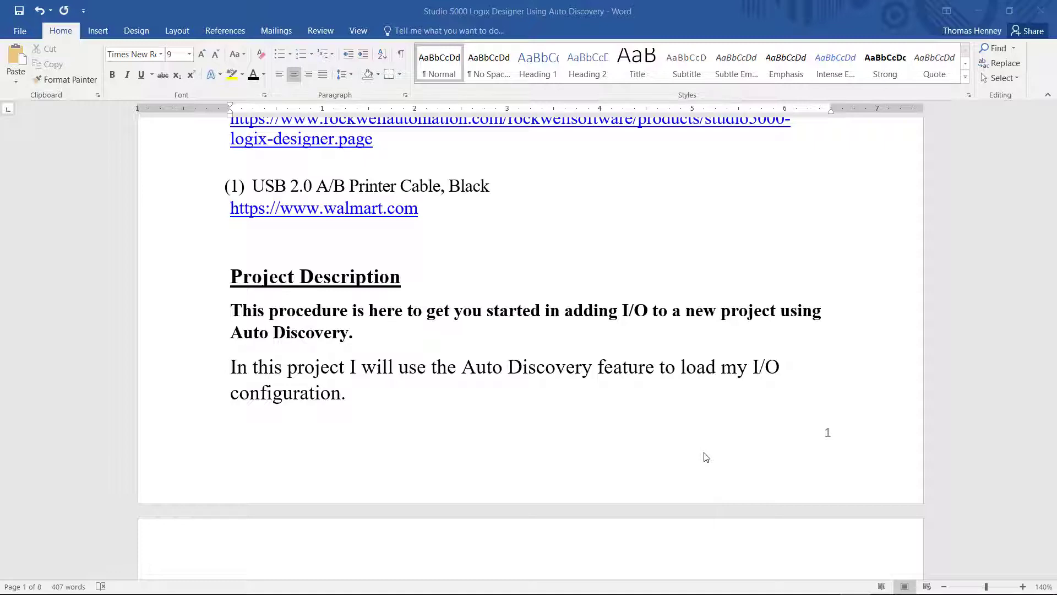
pyautogui.scroll(-7, 704, 452)
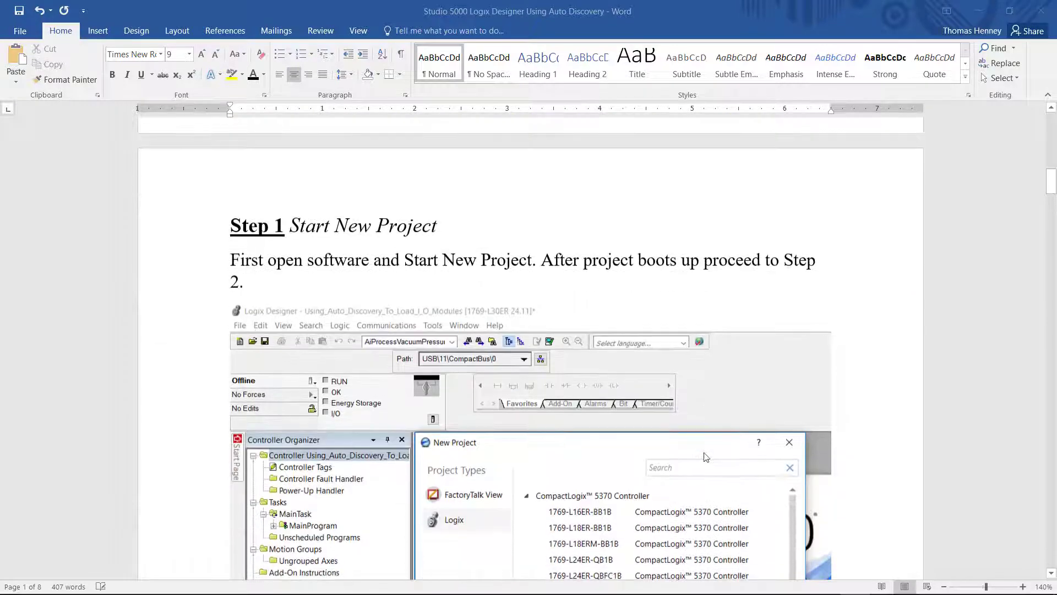
pyautogui.scroll(-1, 704, 452)
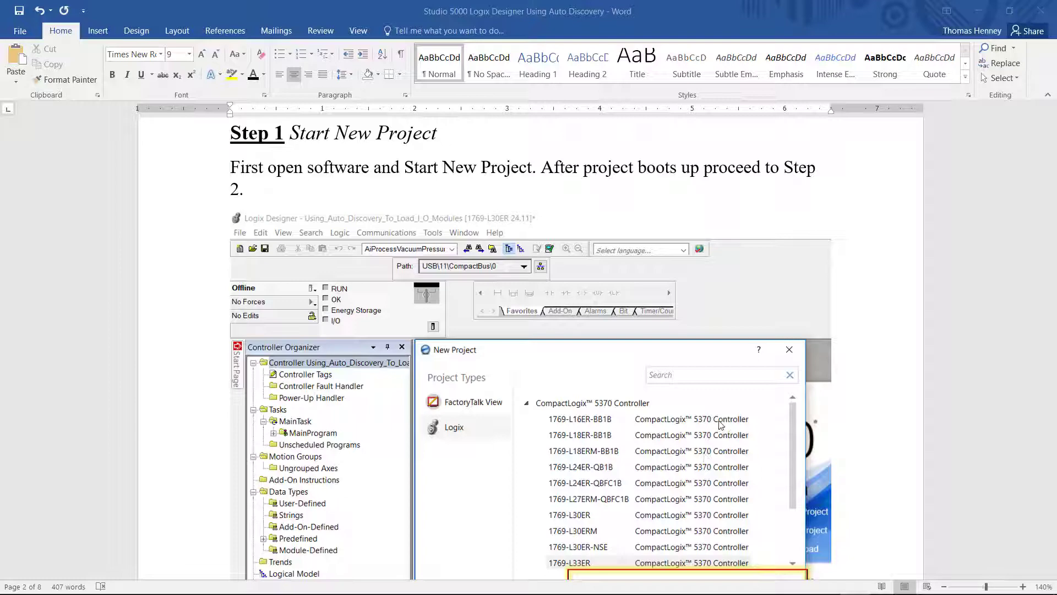
pyautogui.scroll(-10, 719, 427)
# Step: Scroll through the Step 2–5 screenshots until Step 6, New Module Added, is visible
pyautogui.scroll(-8, 718, 427)
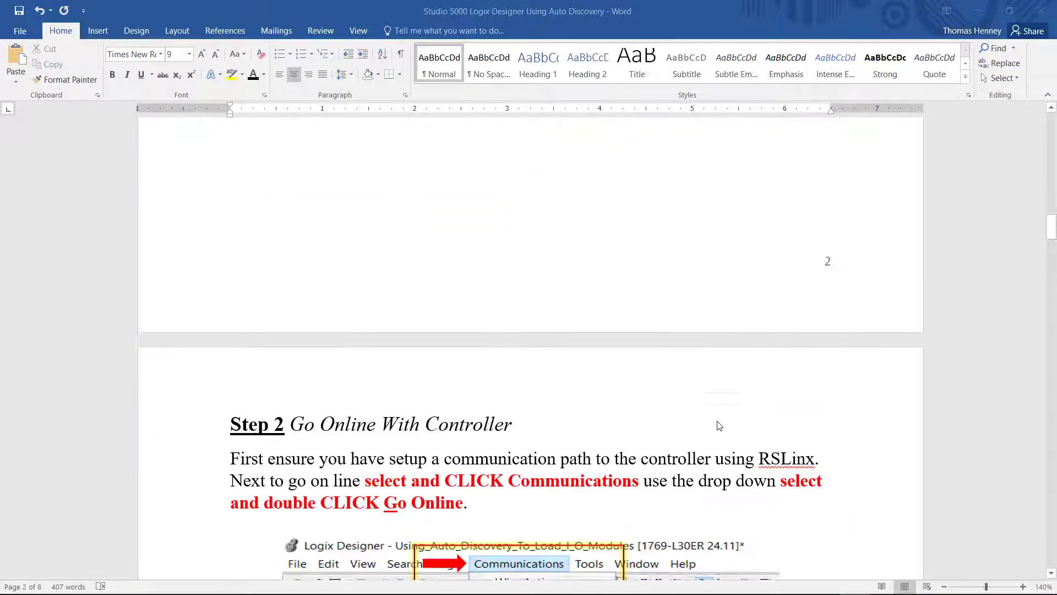
pyautogui.scroll(-9, 717, 421)
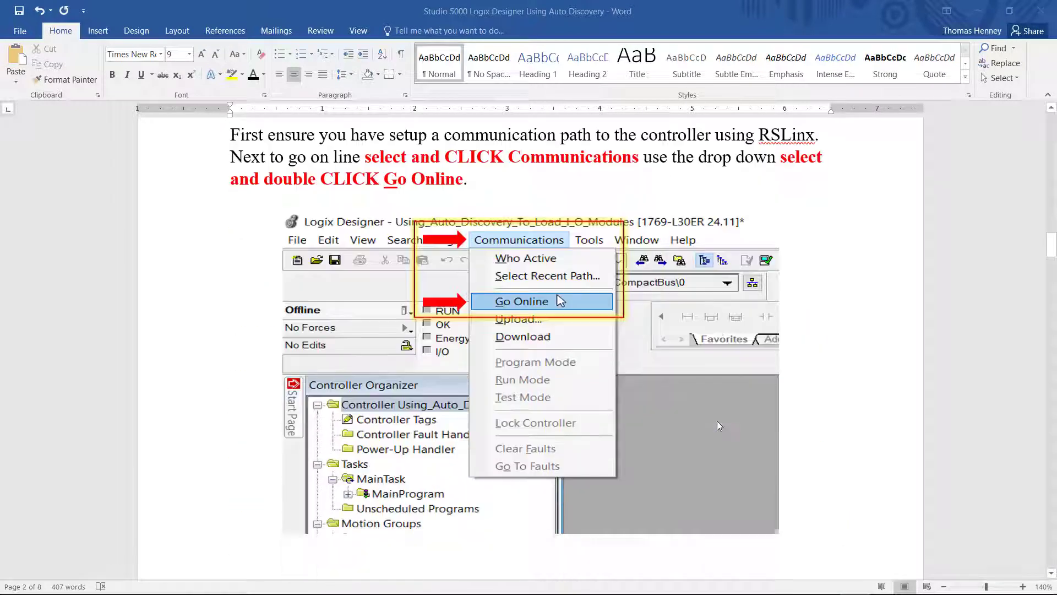
pyautogui.scroll(-8, 718, 425)
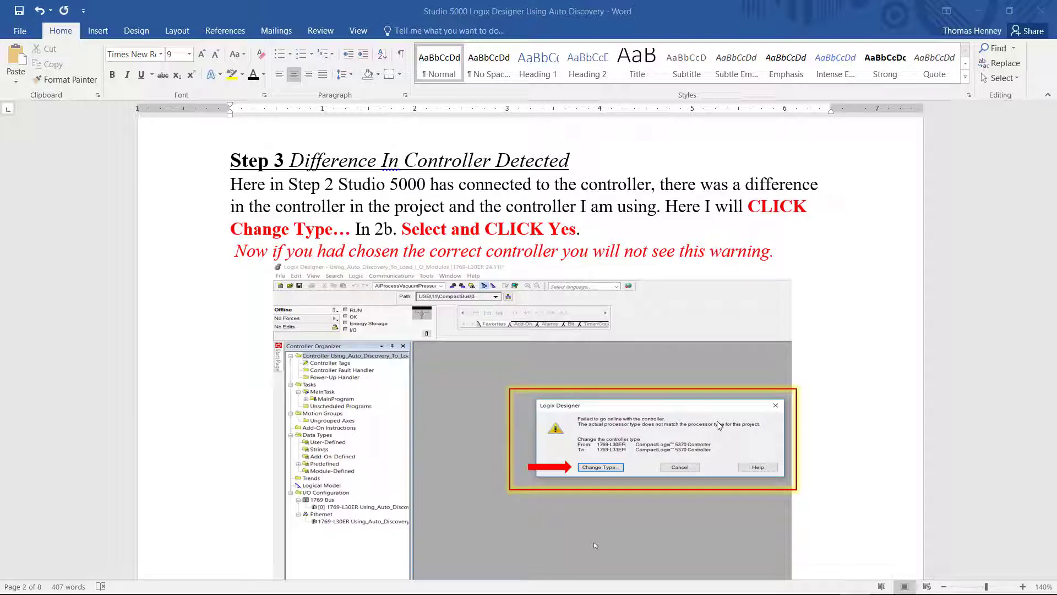
pyautogui.scroll(-8, 531, 346)
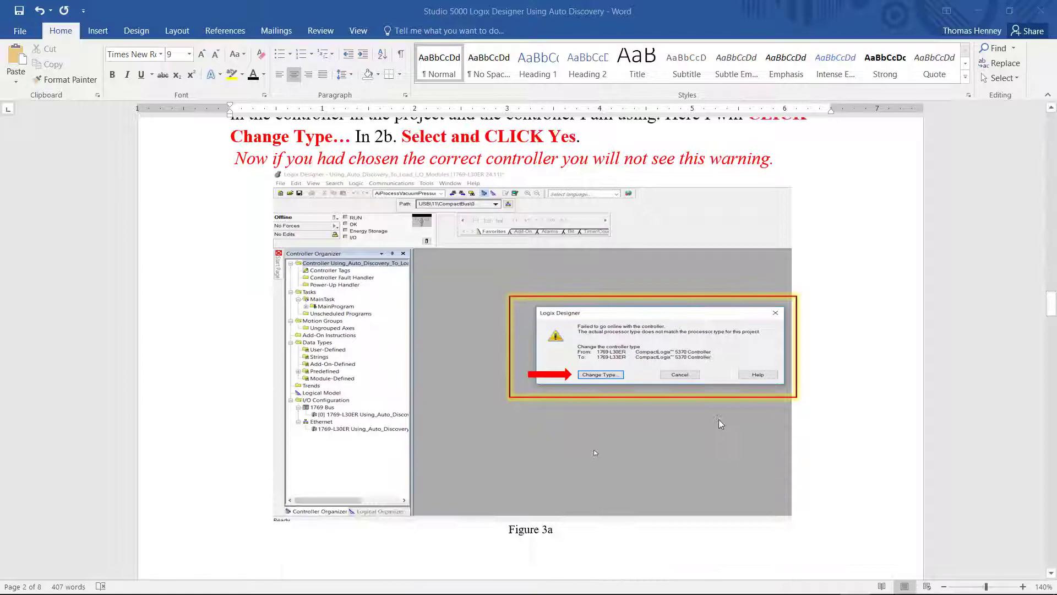
pyautogui.scroll(-6, 720, 423)
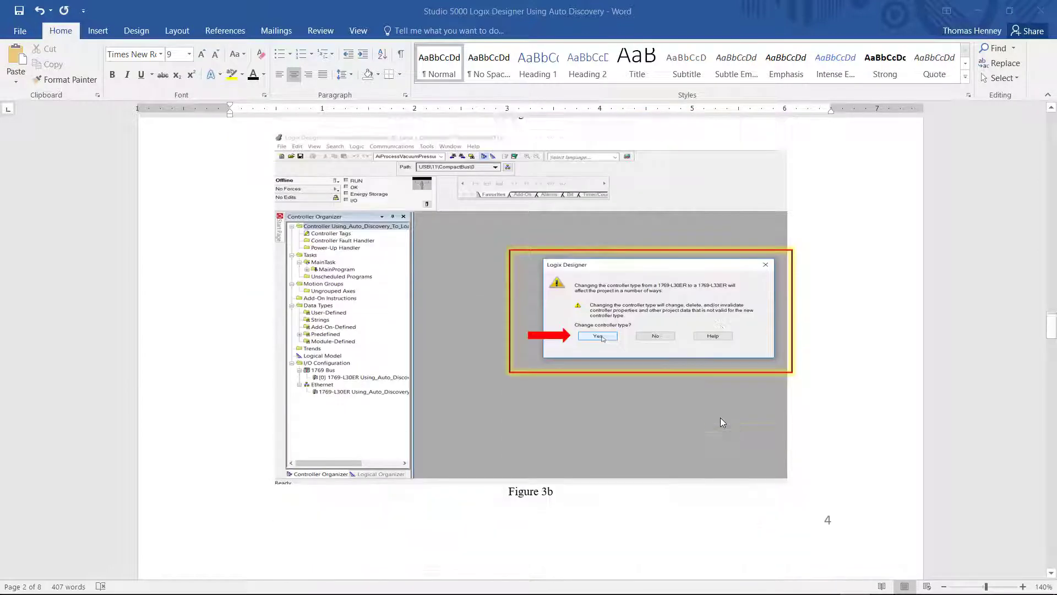
pyautogui.scroll(-4, 723, 426)
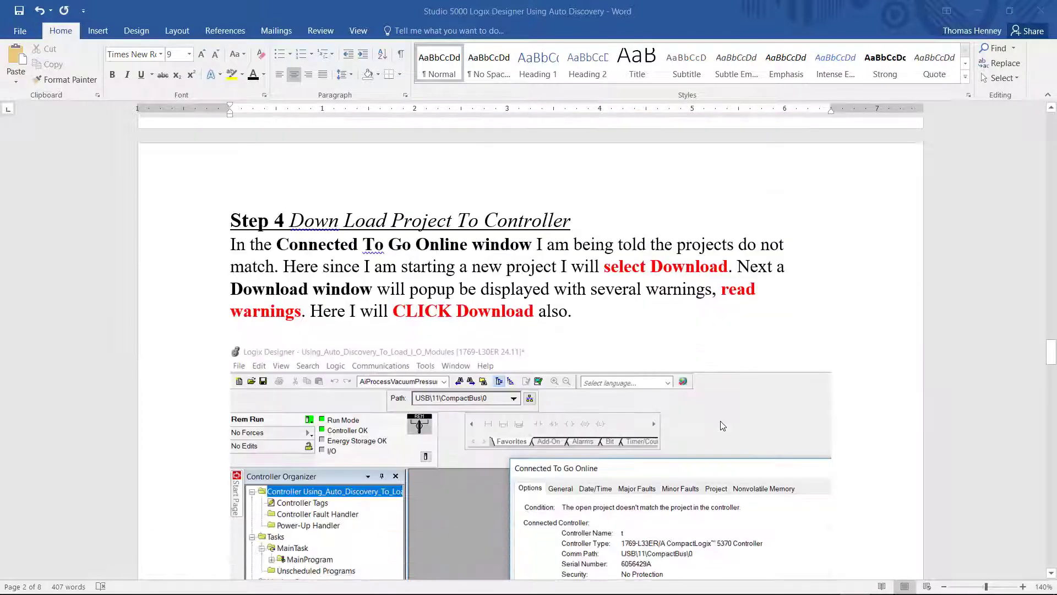
pyautogui.scroll(-2, 723, 426)
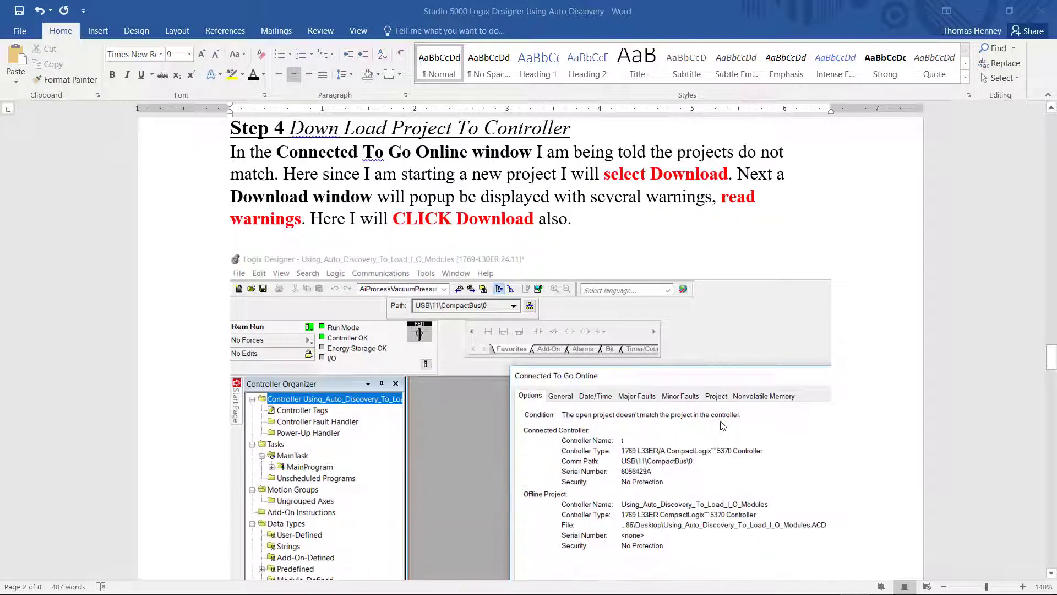
pyautogui.scroll(-3, 723, 426)
pyautogui.scroll(-15, 723, 427)
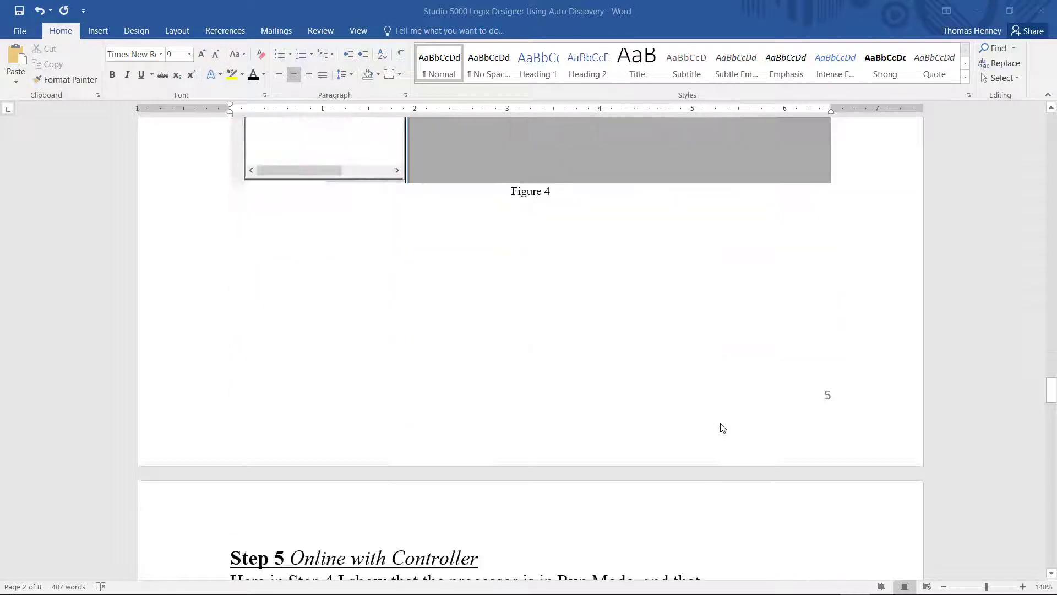
pyautogui.scroll(-2, 720, 428)
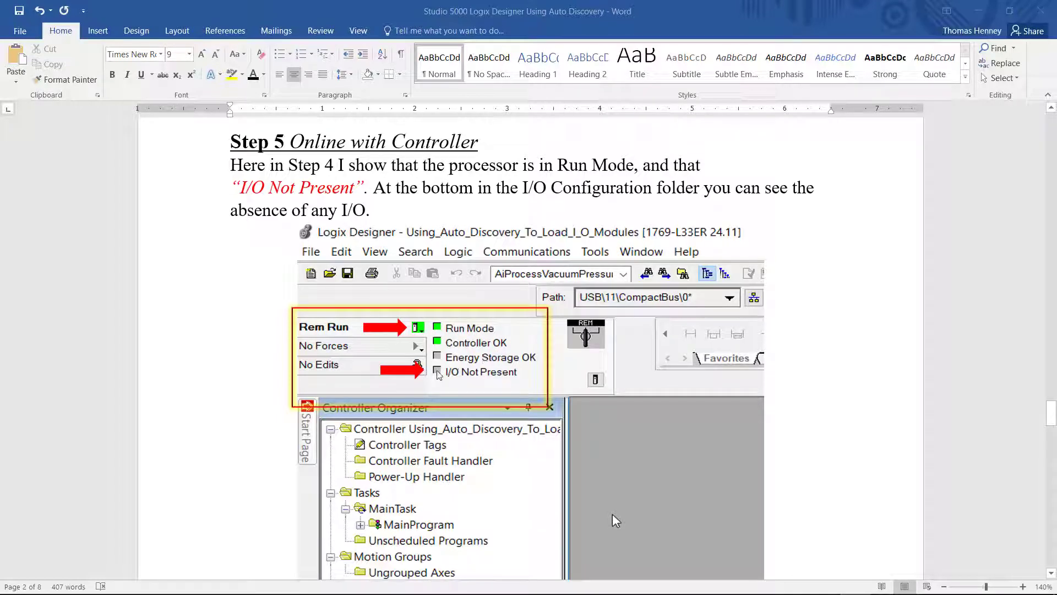
pyautogui.scroll(-5, 485, 379)
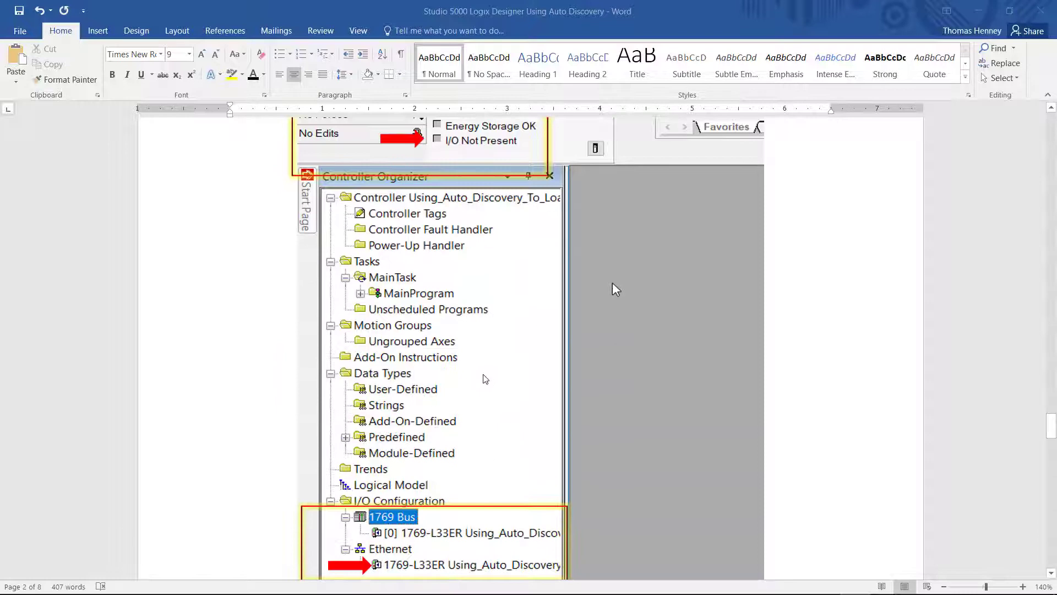
pyautogui.scroll(-2, 485, 379)
pyautogui.scroll(-14, 467, 385)
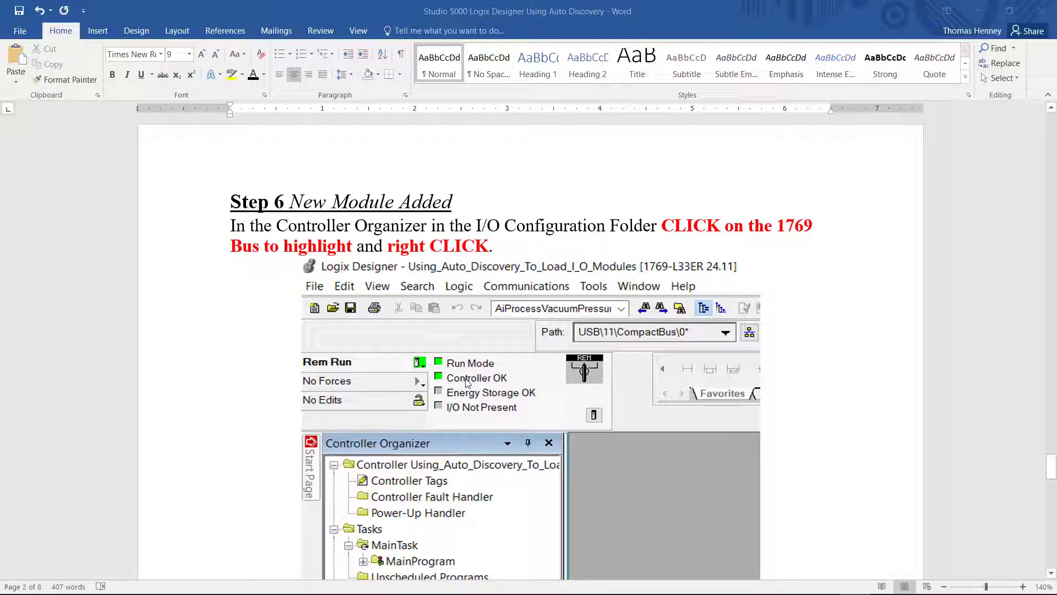
# Step: Scroll through Steps 6 and 7 to the guide's last Hands On page
pyautogui.scroll(-4, 466, 384)
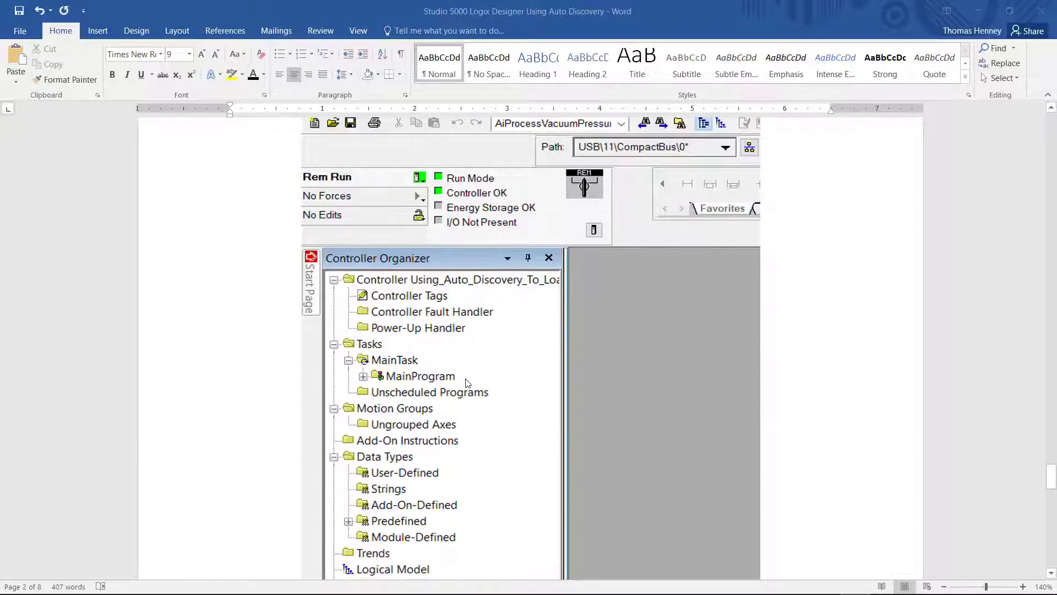
pyautogui.scroll(-4, 467, 383)
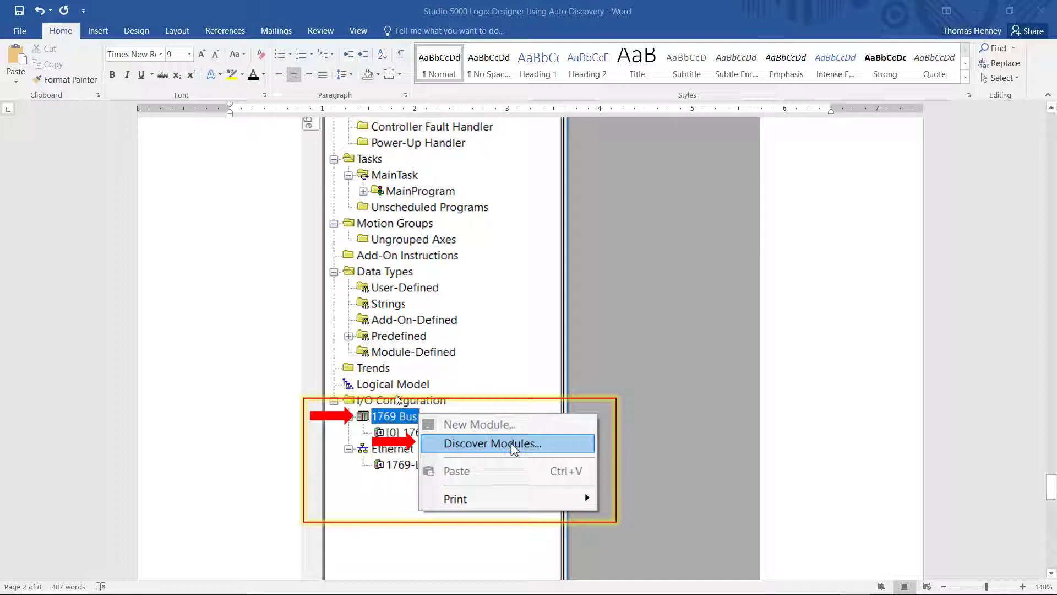
pyautogui.scroll(1, 397, 399)
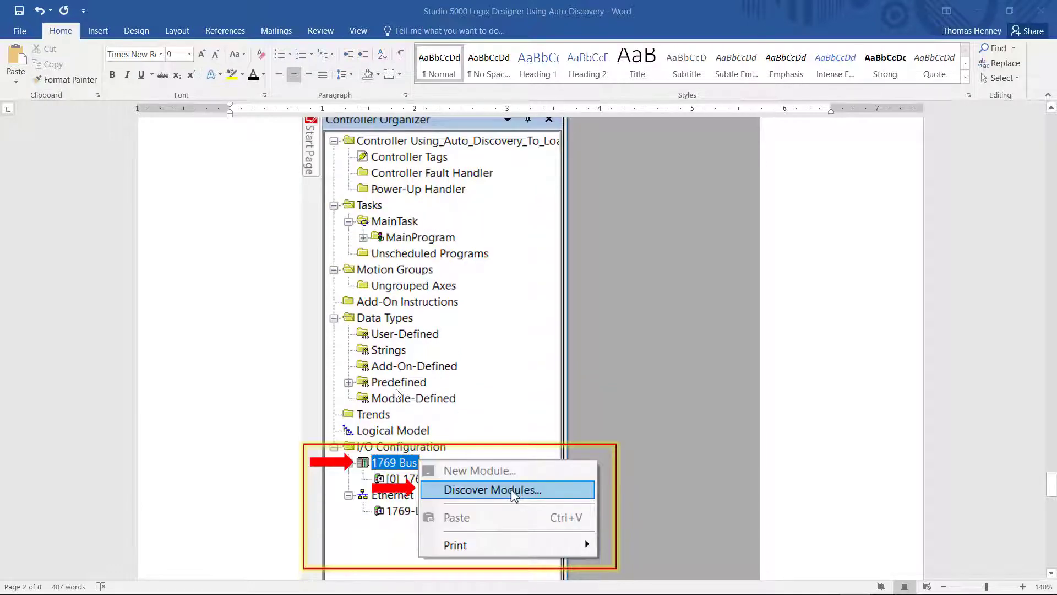
pyautogui.scroll(-2, 398, 392)
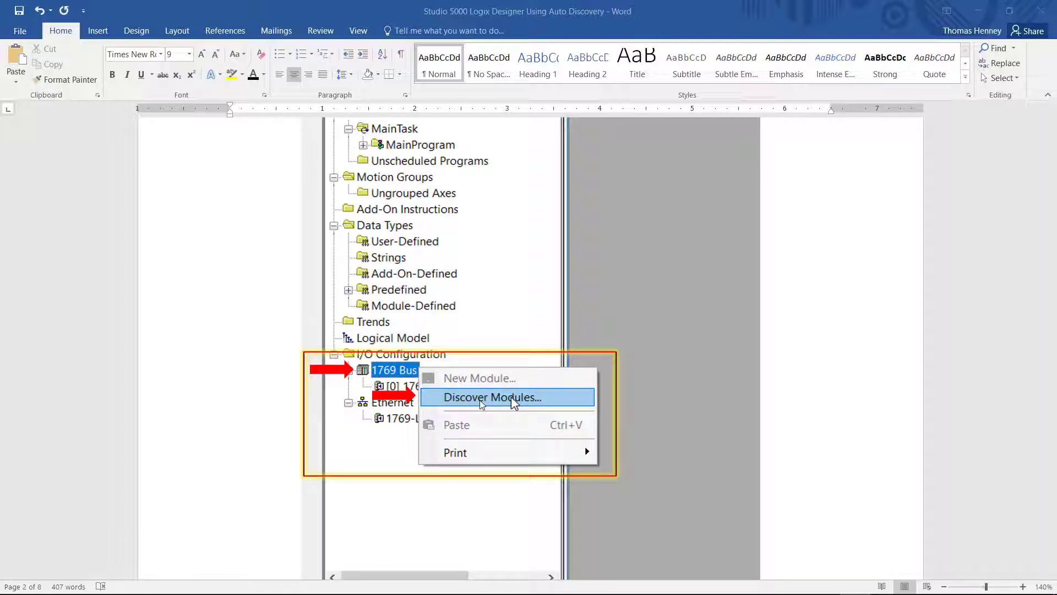
pyautogui.scroll(-4, 481, 405)
pyautogui.scroll(-9, 481, 402)
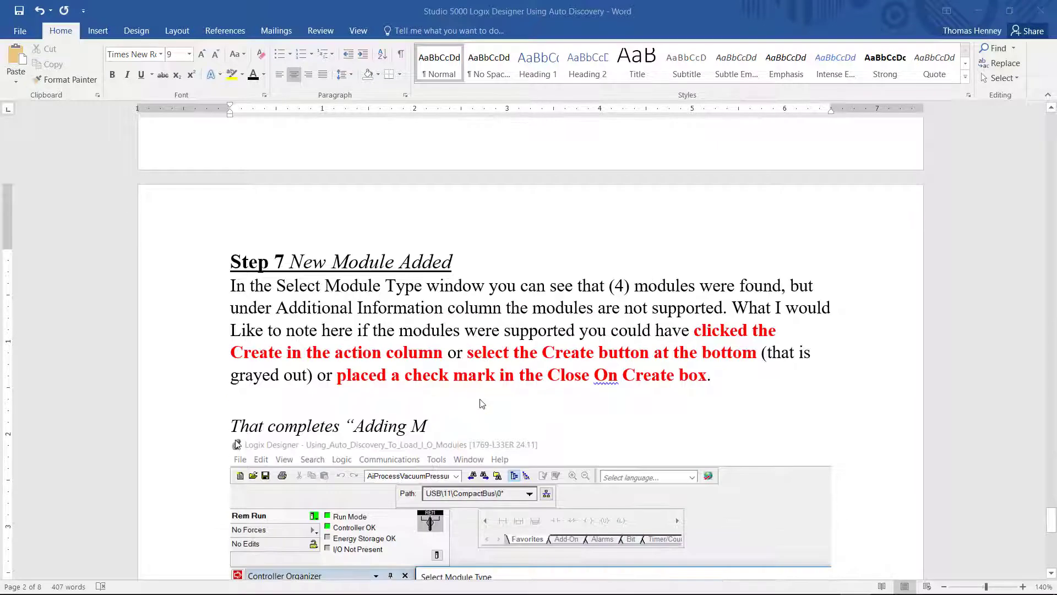
pyautogui.scroll(-1, 481, 404)
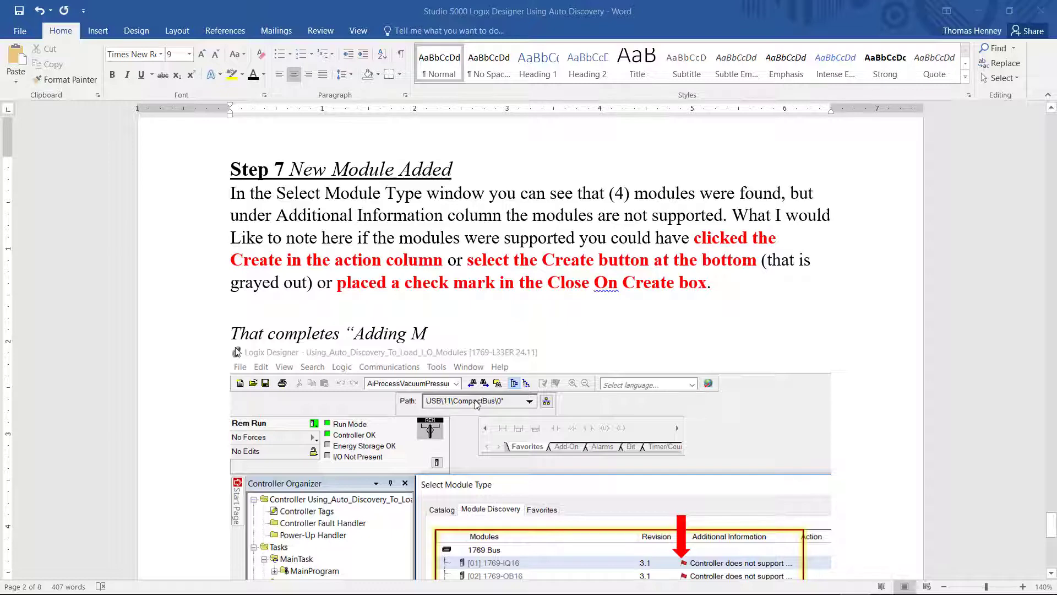
pyautogui.scroll(-4, 477, 405)
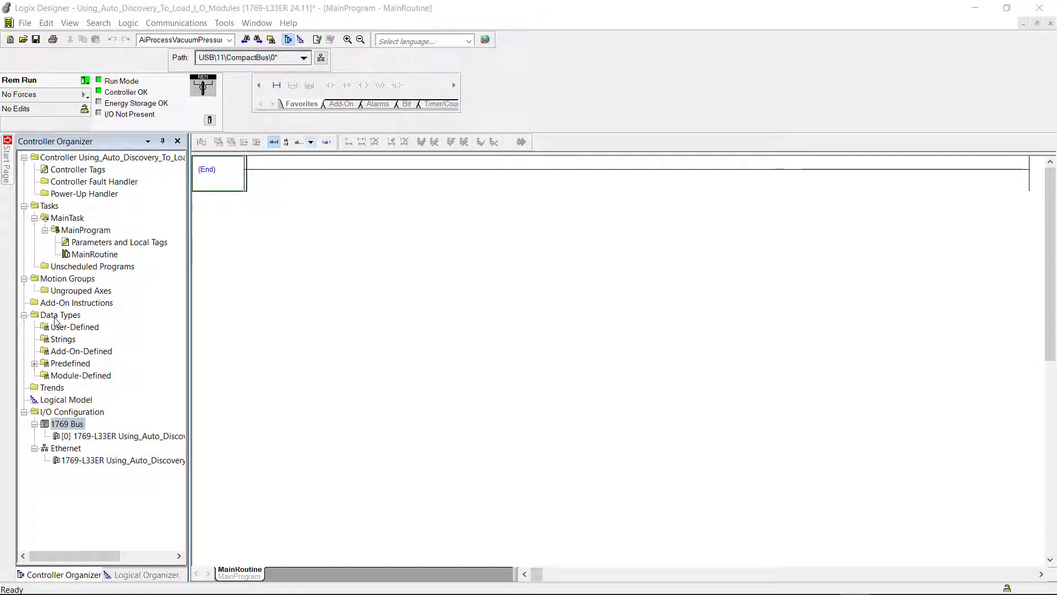
# Step: Right-click the 1769 Bus under I/O Configuration to show its context menu
pyautogui.rightClick(57, 428)
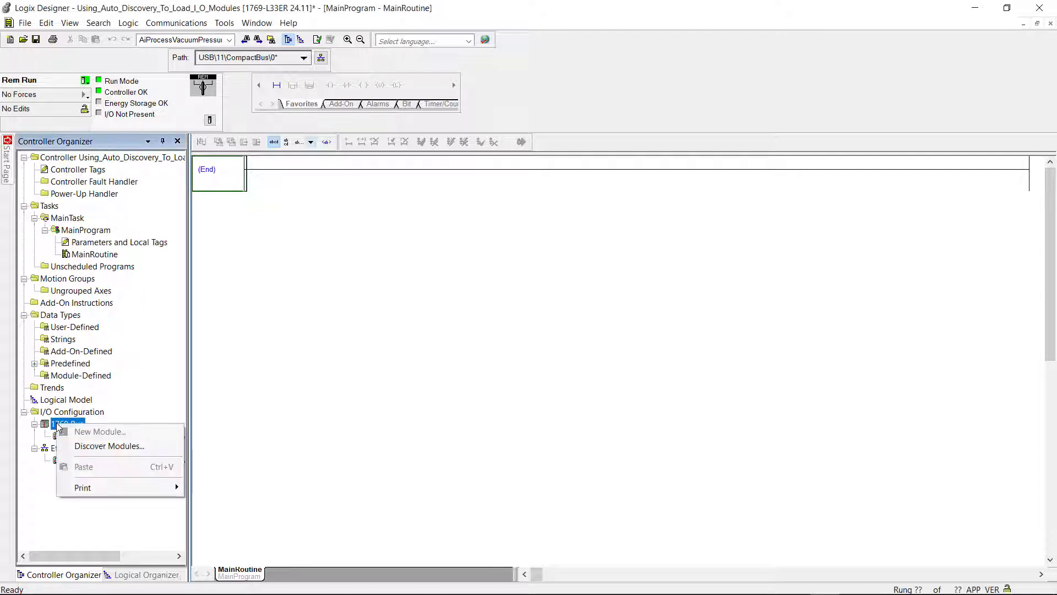
# Step: Discover the 1769 Bus modules, resize the Additional Information column, and enable Close on Create
pyautogui.click(116, 450)
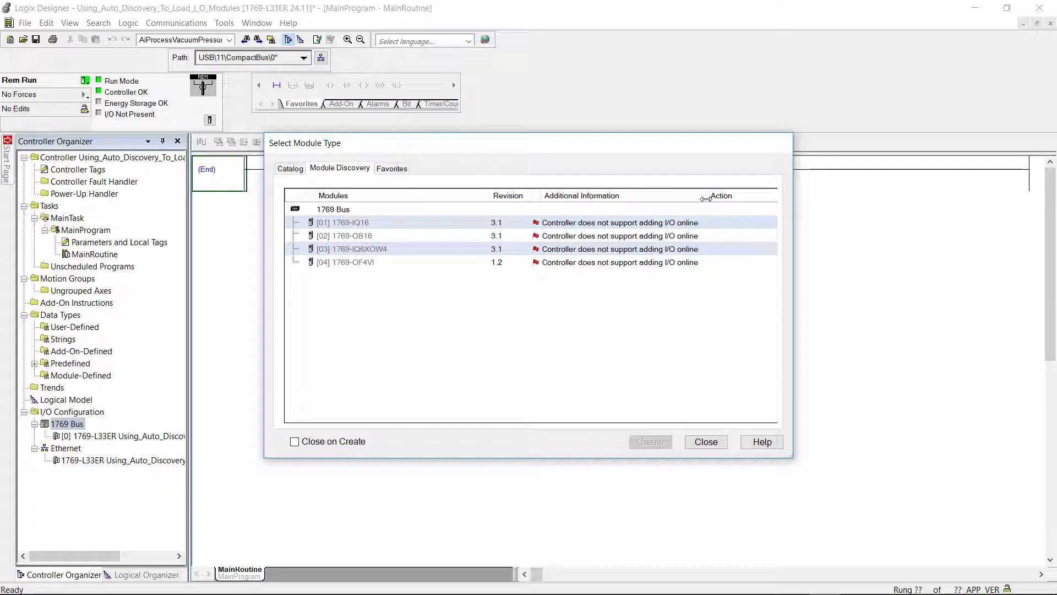
pyautogui.moveTo(705, 199); pyautogui.dragTo(754, 199)
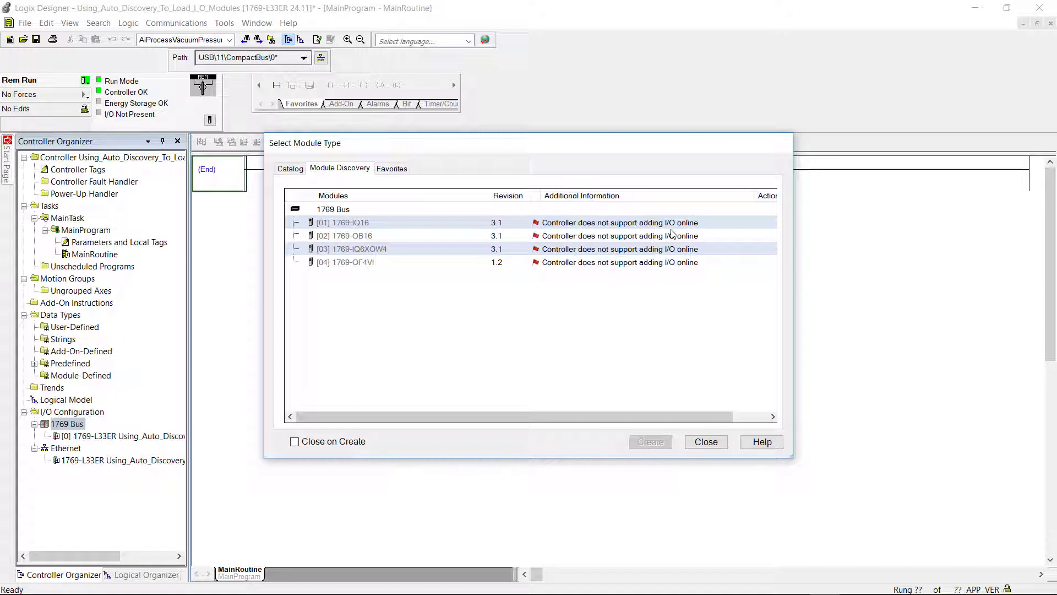
pyautogui.moveTo(752, 194); pyautogui.dragTo(725, 192)
pyautogui.click(295, 441)
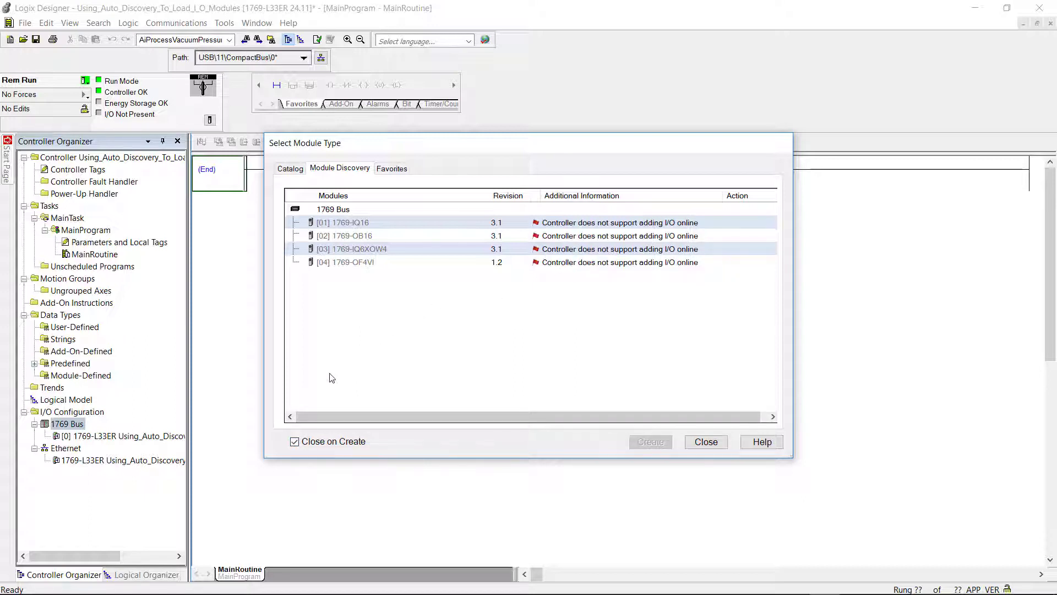